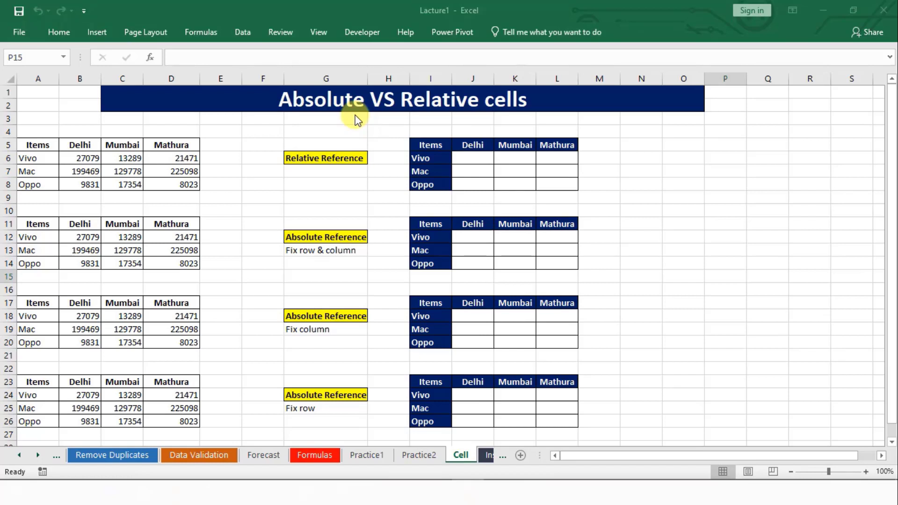
Step: Examine the source sales table in A5:D8 and the relative and absolute reference labels in column G
{"action": "left_click", "coordinate": [349, 168]}
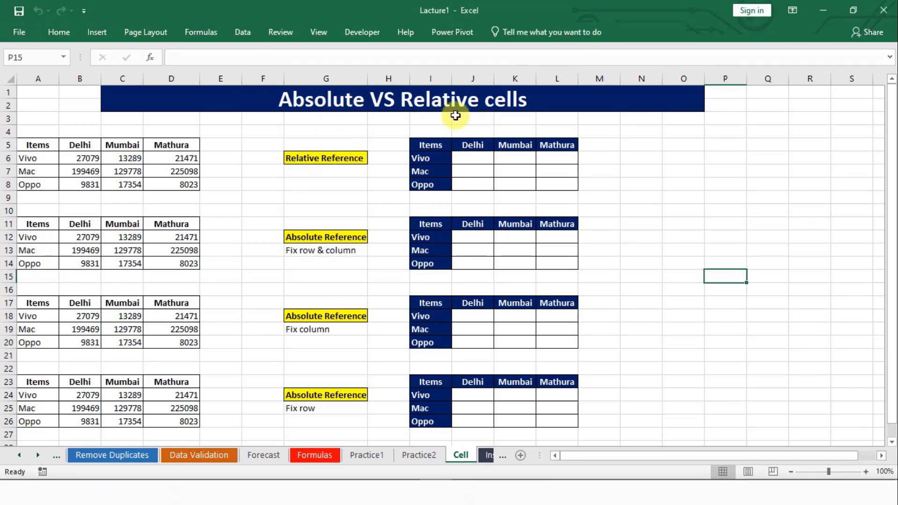
{"action": "left_click", "coordinate": [680, 190]}
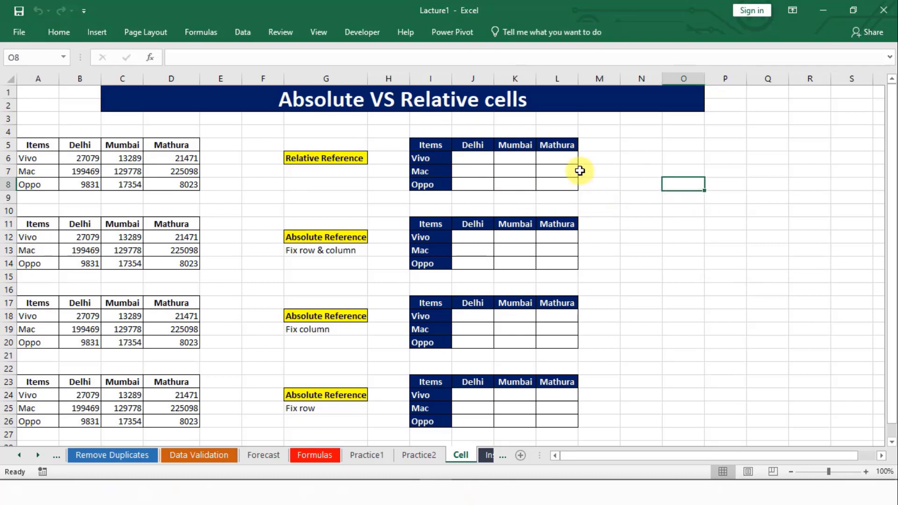
{"action": "left_click", "coordinate": [274, 170]}
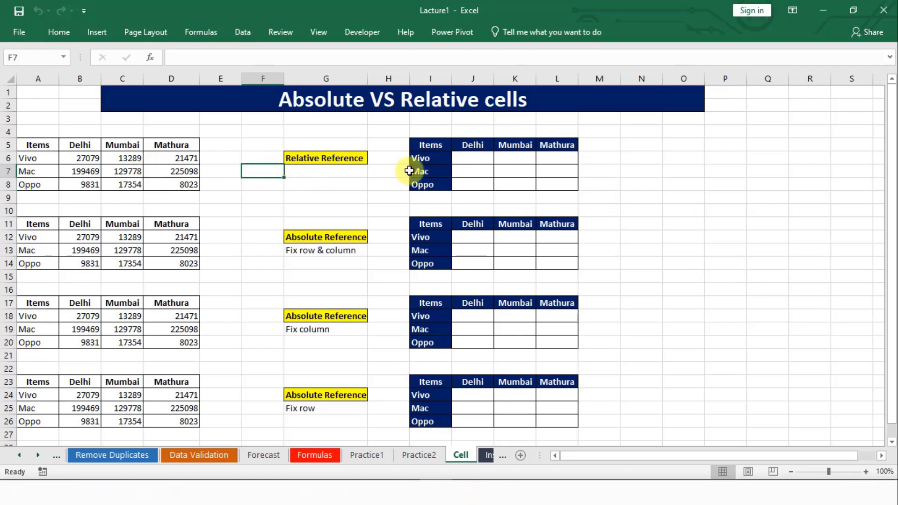
{"action": "left_click_drag", "start_coordinate": [41, 145], "coordinate": [160, 190]}
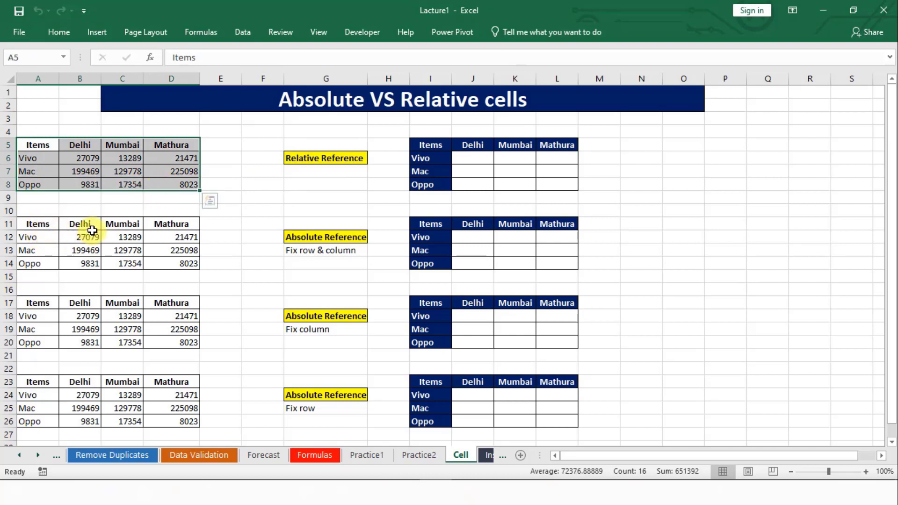
{"action": "left_click", "coordinate": [247, 187]}
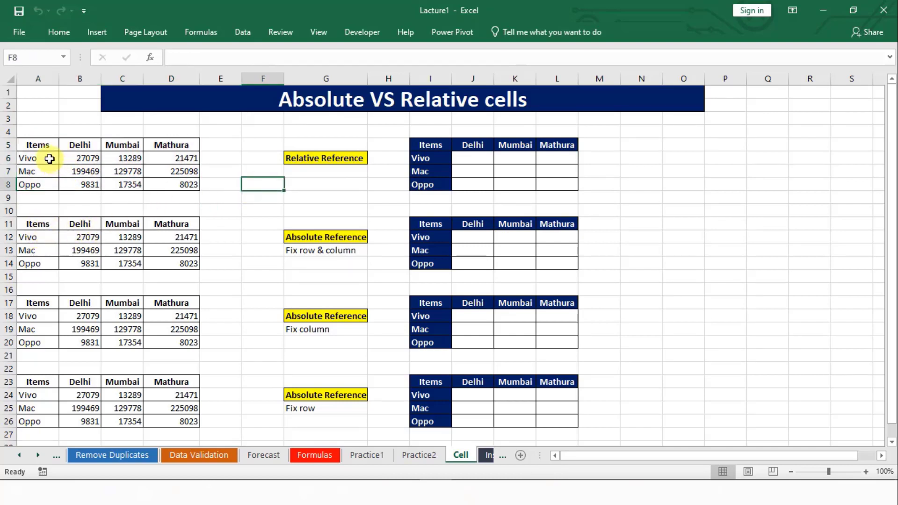
{"action": "left_click", "coordinate": [49, 159]}
{"action": "left_click", "coordinate": [48, 182]}
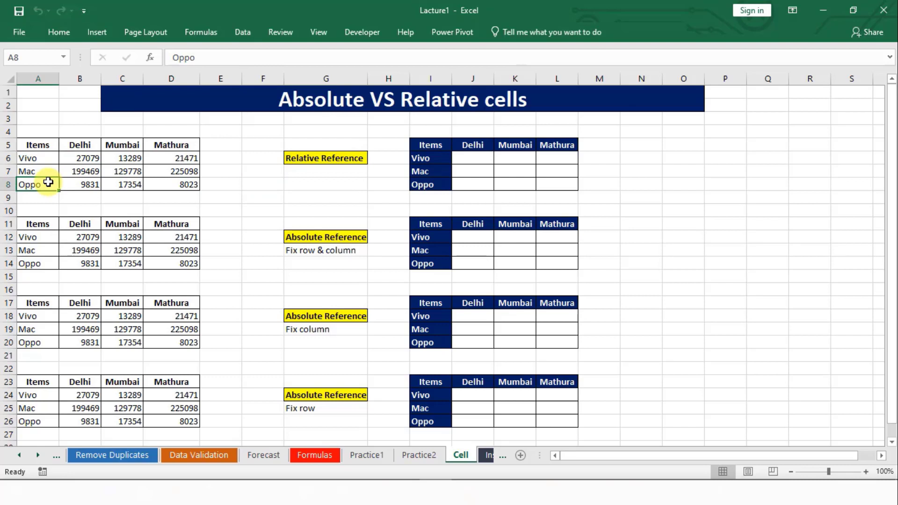
{"action": "left_click", "coordinate": [81, 160]}
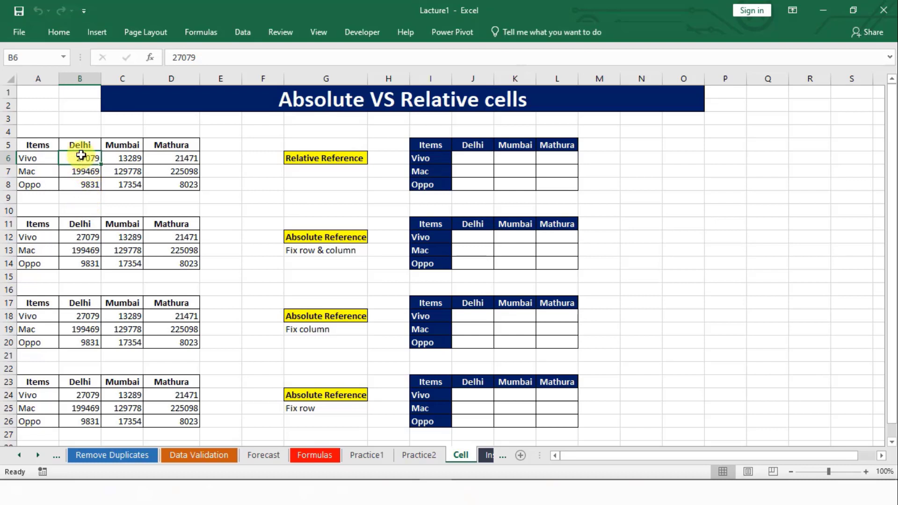
{"action": "left_click", "coordinate": [249, 152]}
{"action": "left_click", "coordinate": [244, 196]}
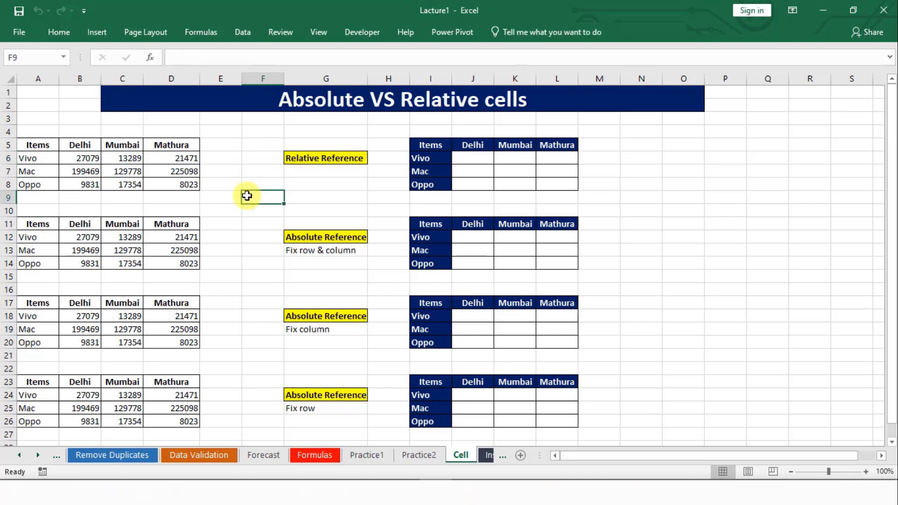
{"action": "left_click", "coordinate": [302, 163]}
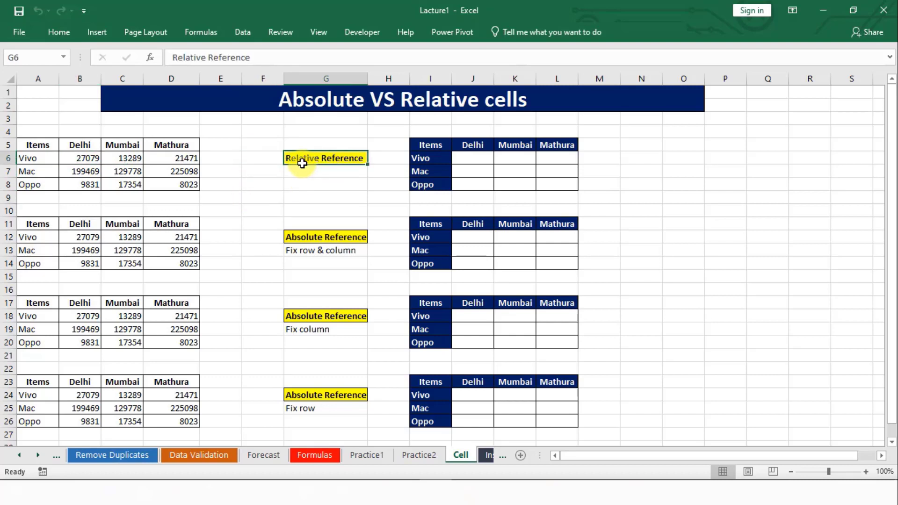
{"action": "left_click", "coordinate": [306, 232]}
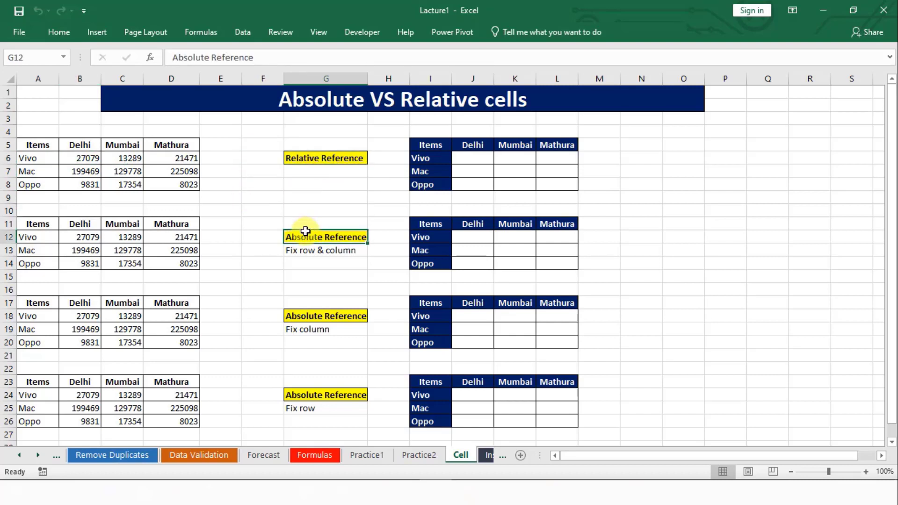
{"action": "left_click", "coordinate": [324, 319]}
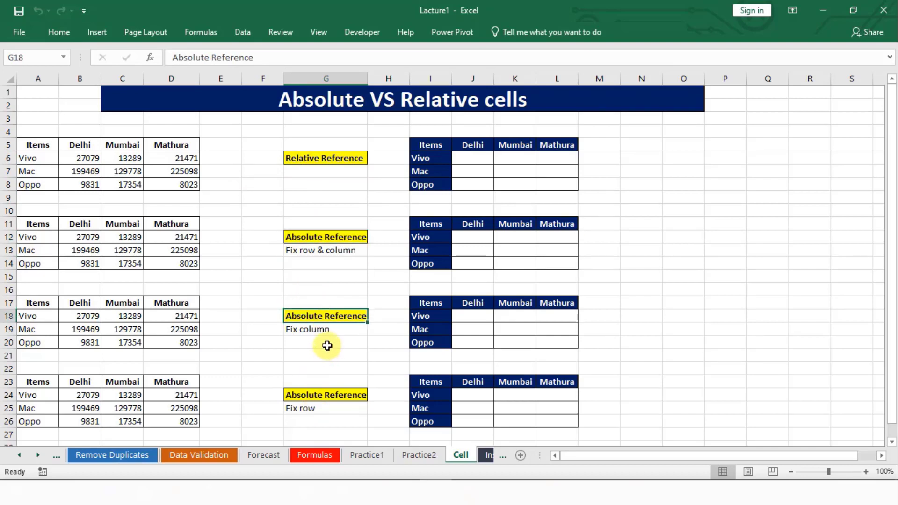
{"action": "left_click", "coordinate": [774, 235]}
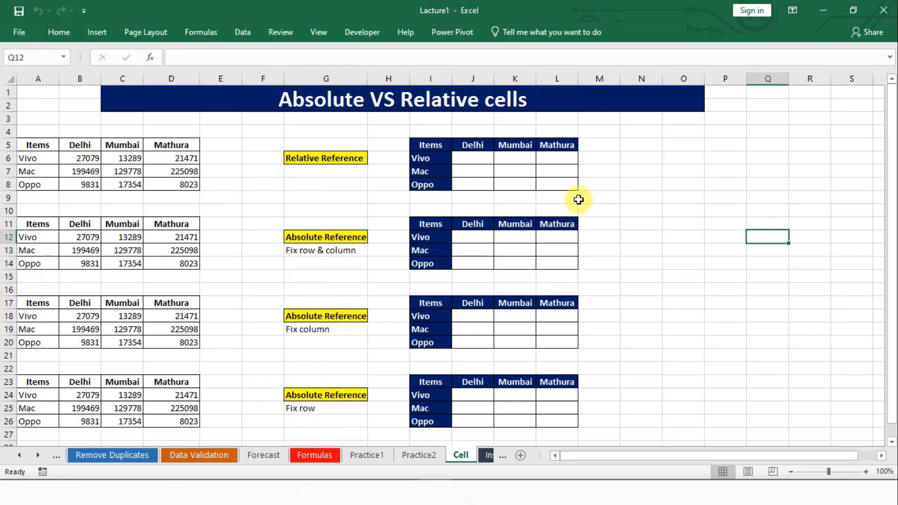
Step: Enter the relative formula =B6 in J6 and fill it across J6:L8 of the Relative Reference table
{"action": "left_click", "coordinate": [475, 159]}
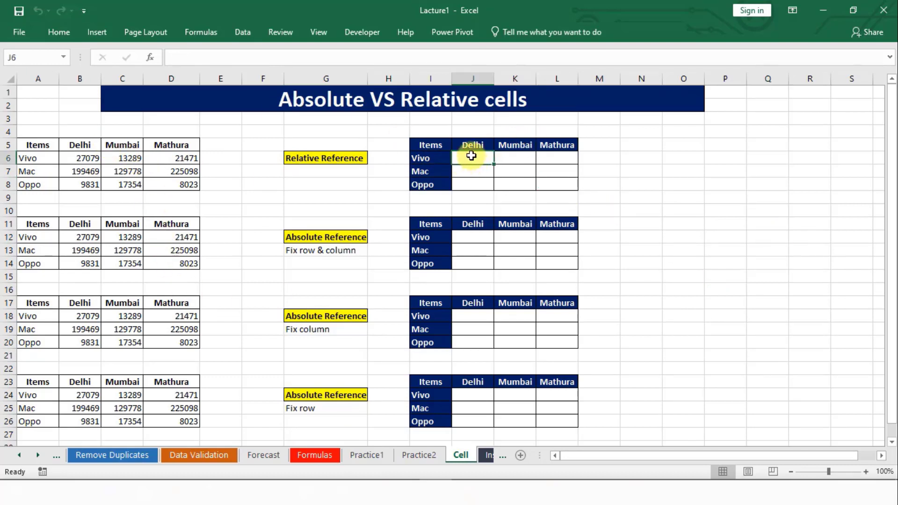
{"action": "type", "text": "="}
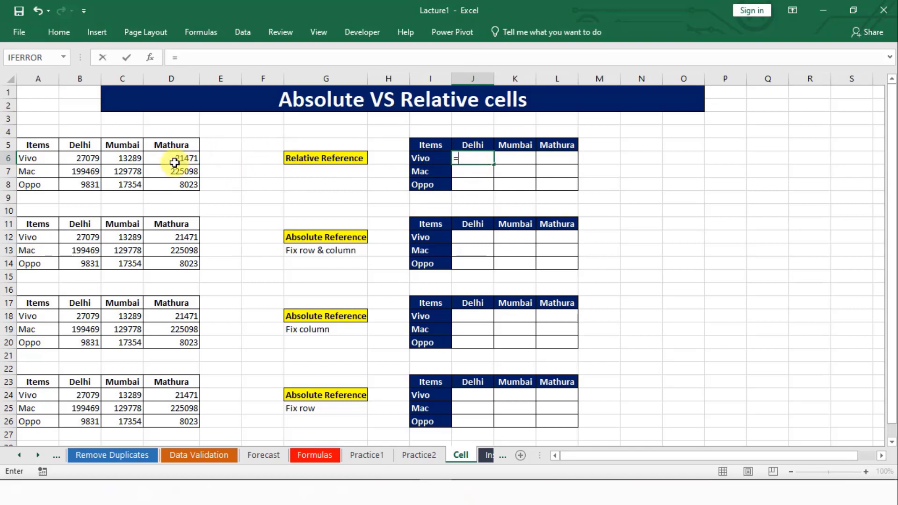
{"action": "left_click", "coordinate": [83, 156]}
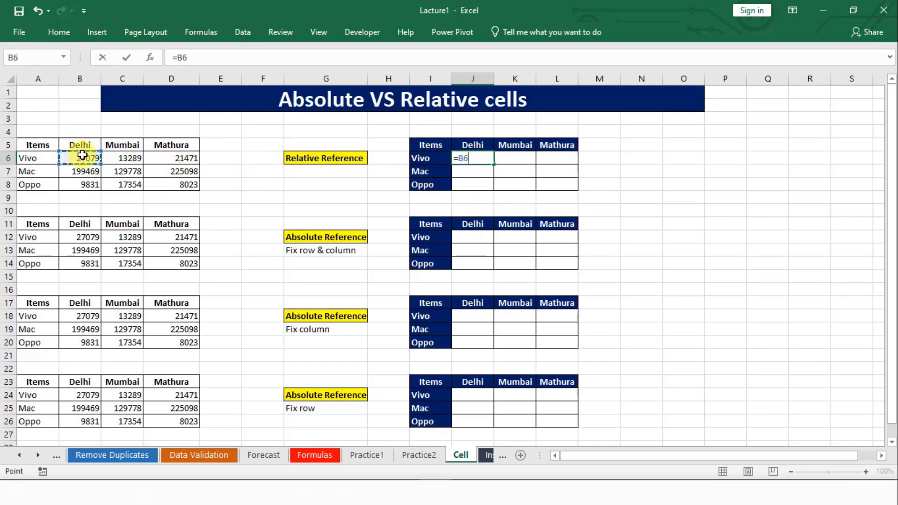
{"action": "key", "text": "Return"}
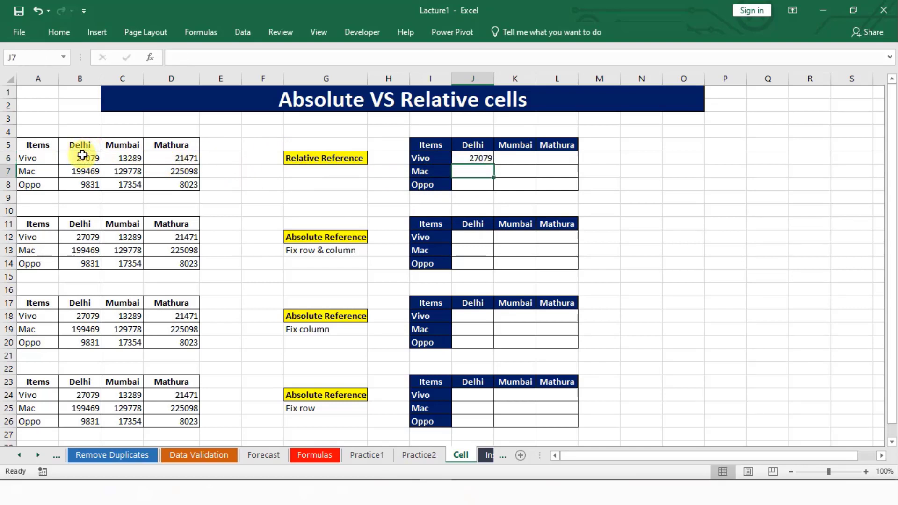
{"action": "left_click", "coordinate": [638, 198]}
{"action": "left_click", "coordinate": [484, 159]}
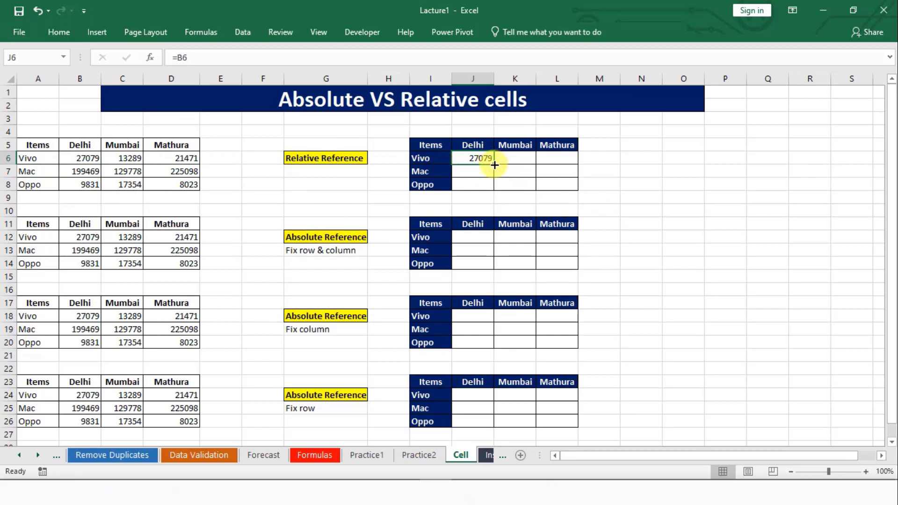
{"action": "left_click_drag", "start_coordinate": [494, 164], "coordinate": [577, 191]}
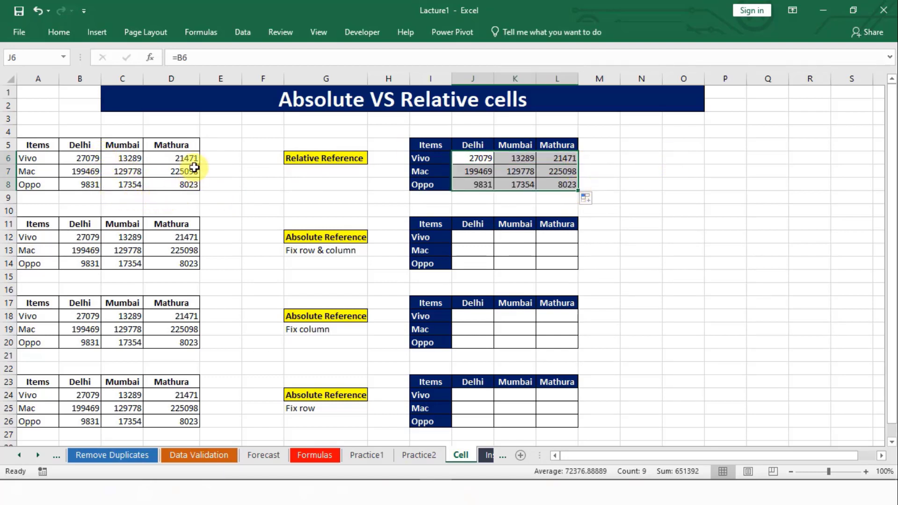
Step: Compare the filled range J6:L8 with the source range B6:D8 and check the formula copied into K7
{"action": "left_click_drag", "start_coordinate": [77, 158], "coordinate": [177, 186]}
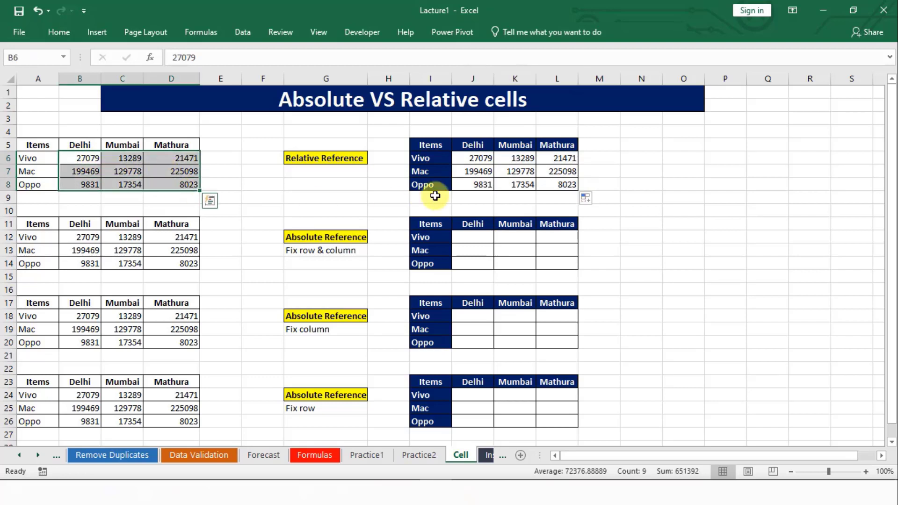
{"action": "left_click_drag", "start_coordinate": [472, 159], "coordinate": [564, 185]}
{"action": "left_click", "coordinate": [702, 184]}
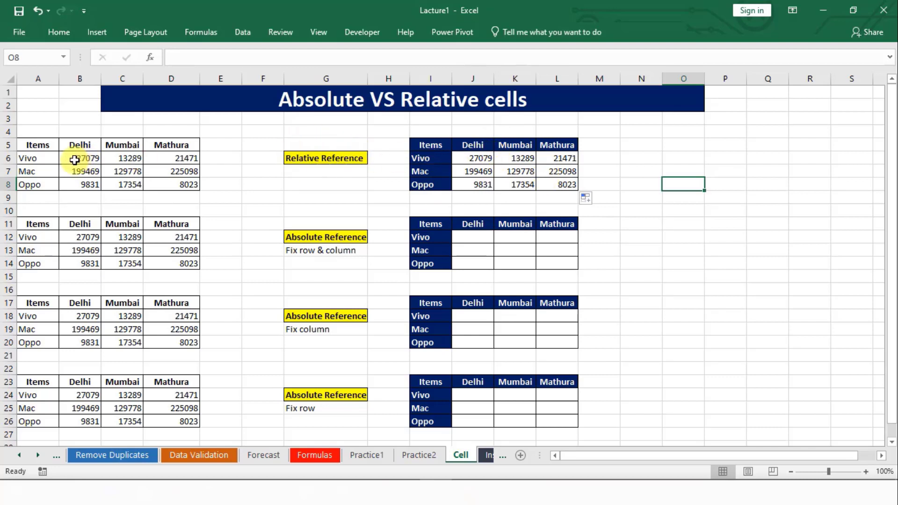
{"action": "left_click", "coordinate": [86, 159]}
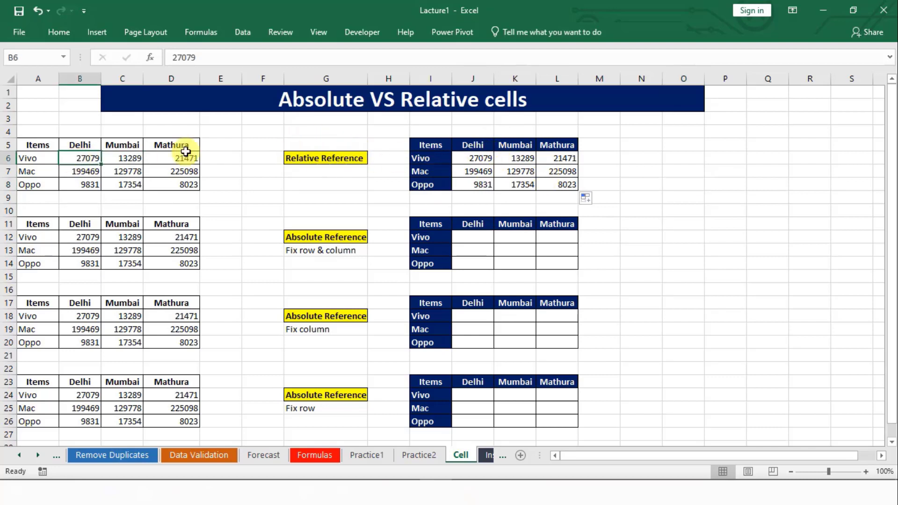
{"action": "left_click", "coordinate": [506, 173]}
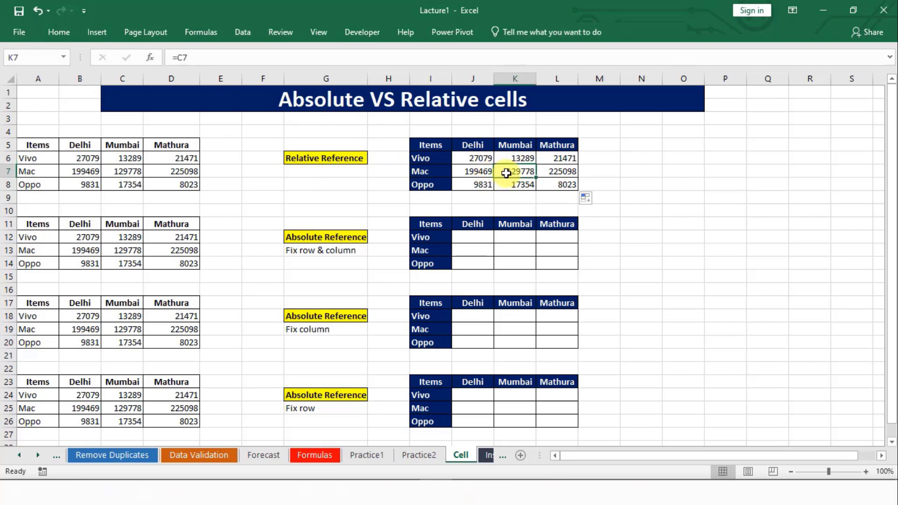
{"action": "left_click", "coordinate": [133, 159]}
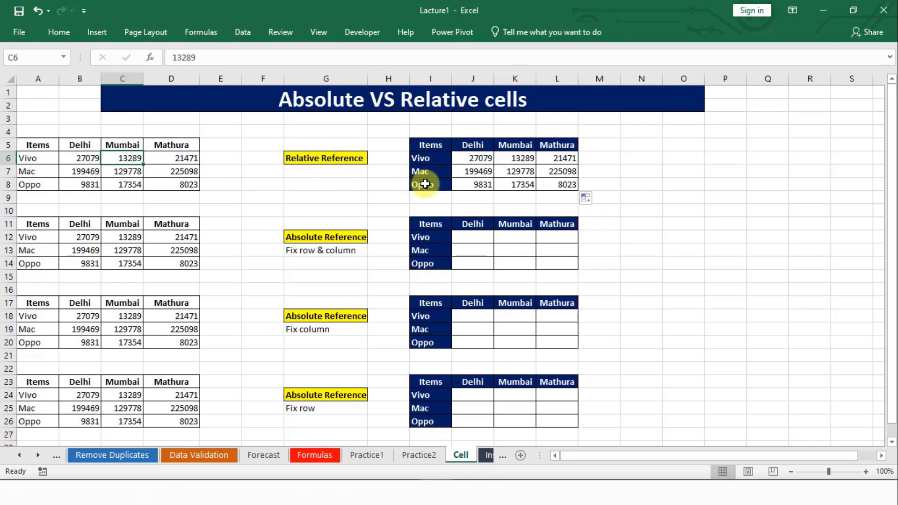
Step: Enter =$B$12 in J12 with both row and column locked, and fill it across J12:L14
{"action": "left_click", "coordinate": [306, 237]}
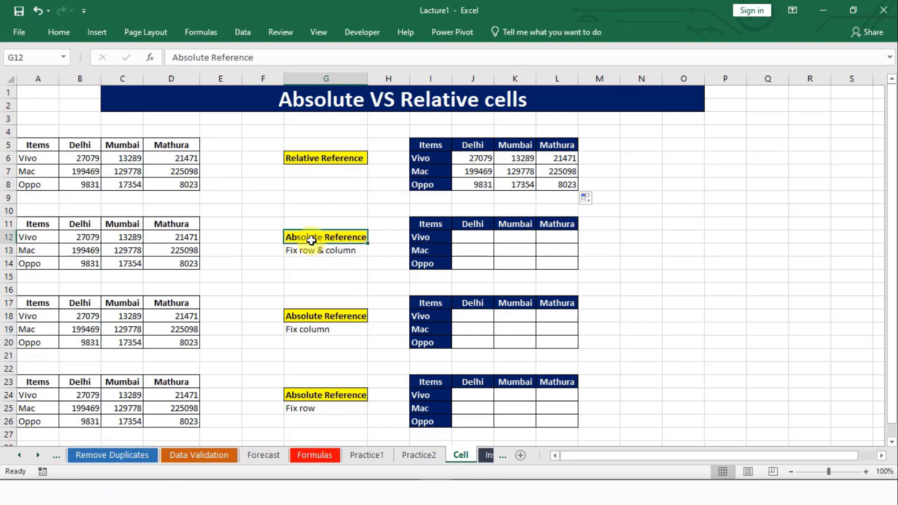
{"action": "left_click", "coordinate": [481, 241]}
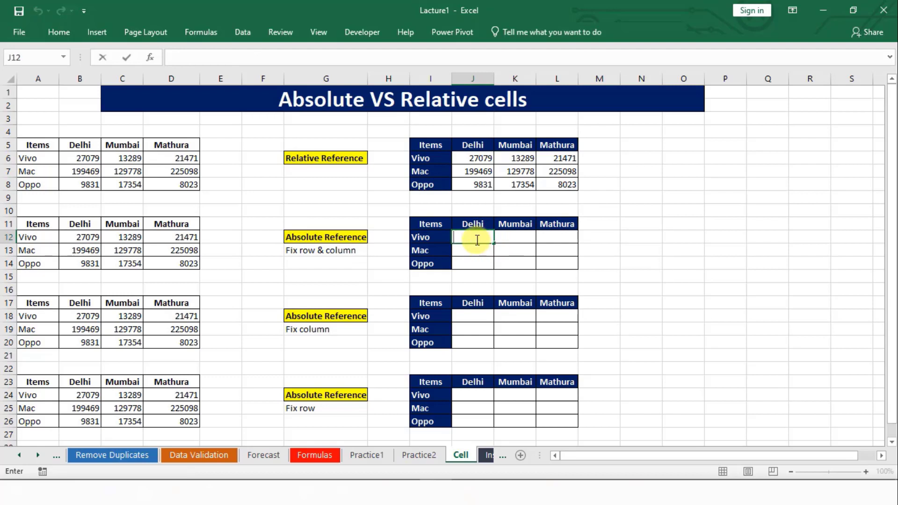
{"action": "type", "text": "="}
{"action": "left_click", "coordinate": [81, 237]}
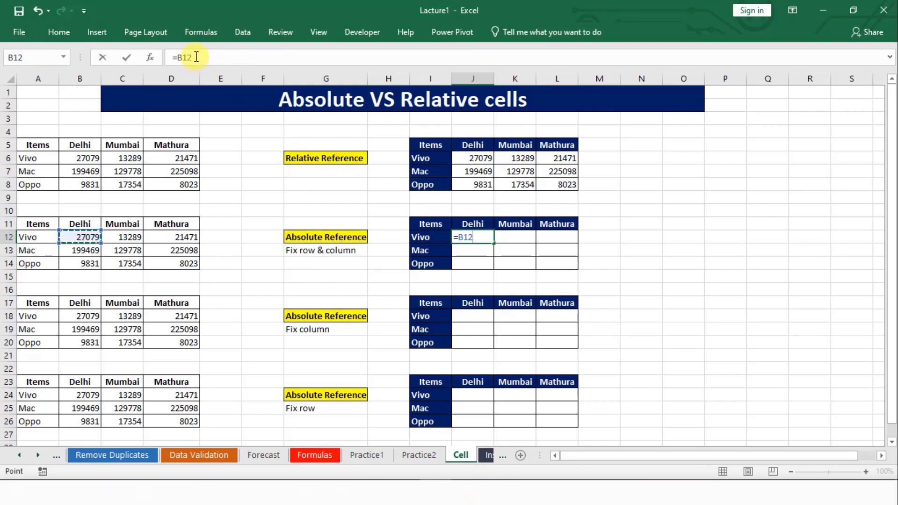
{"action": "left_click_drag", "start_coordinate": [193, 57], "coordinate": [180, 58]}
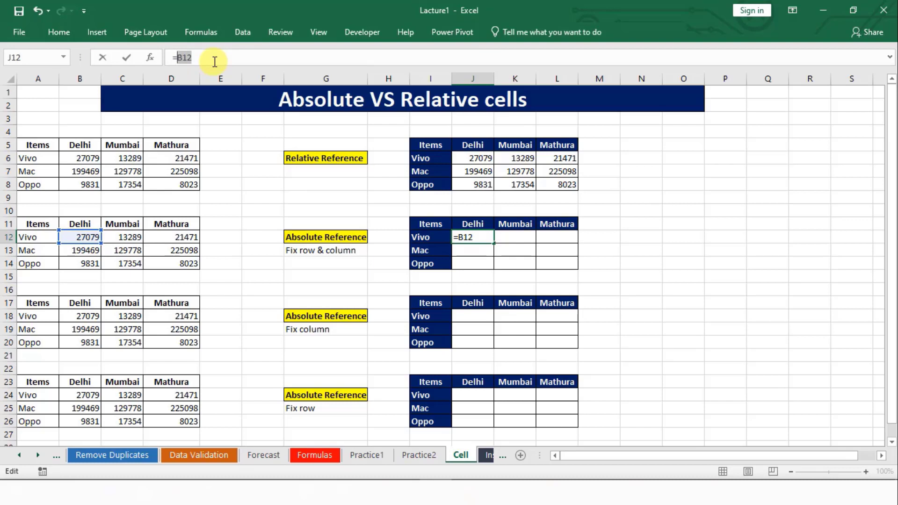
{"action": "key", "text": "F4"}
{"action": "left_click", "coordinate": [221, 57]}
{"action": "left_click_drag", "start_coordinate": [189, 57], "coordinate": [202, 57]}
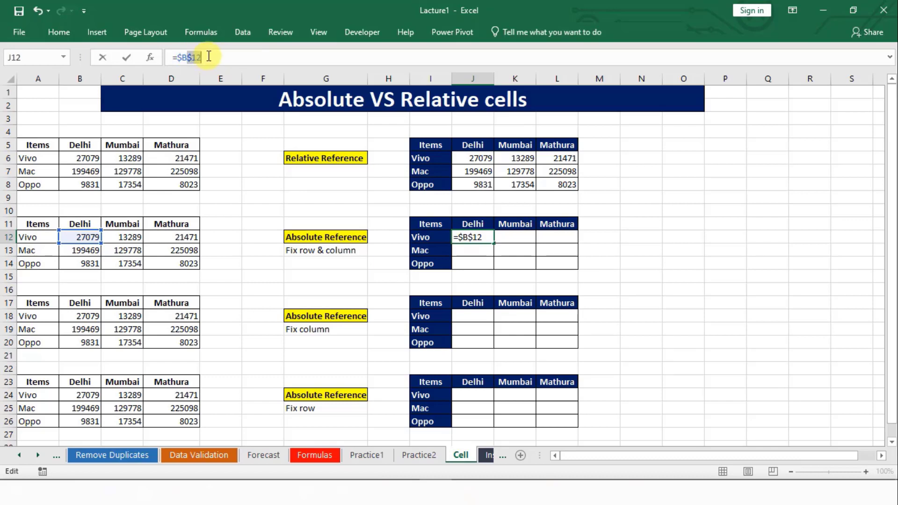
{"action": "mouse_move", "coordinate": [204, 57]}
{"action": "left_mouse_down"}
{"action": "mouse_move", "coordinate": [184, 57]}
{"action": "mouse_move", "coordinate": [214, 58]}
{"action": "mouse_move", "coordinate": [189, 57]}
{"action": "left_mouse_up"}
{"action": "key", "text": "Return"}
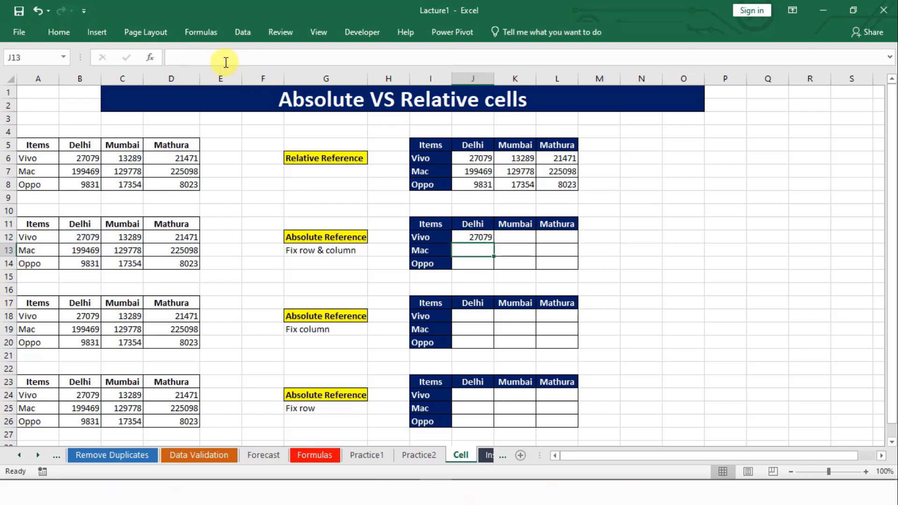
{"action": "left_click", "coordinate": [468, 238]}
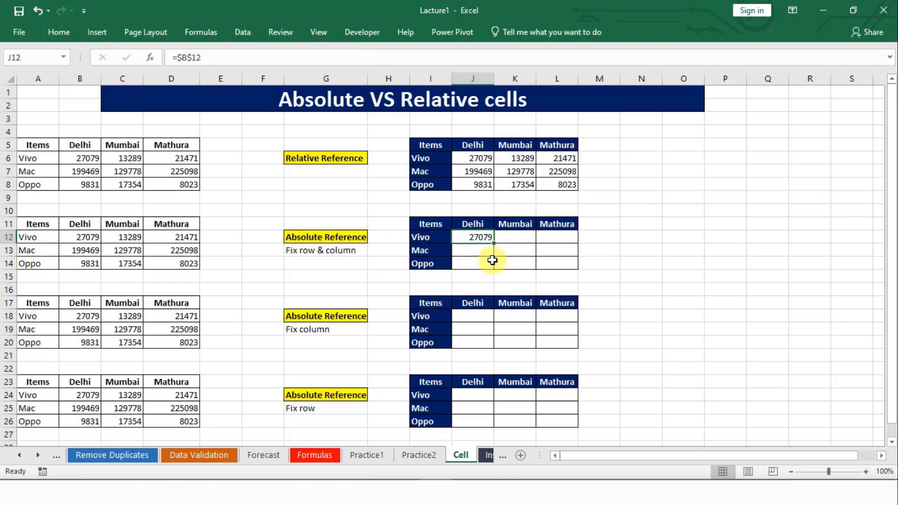
{"action": "left_click_drag", "start_coordinate": [495, 243], "coordinate": [578, 268]}
Step: Check the formulas in K13 and J12 of the filled table against source cell B12 and the Fix row & column label
{"action": "left_click", "coordinate": [511, 244]}
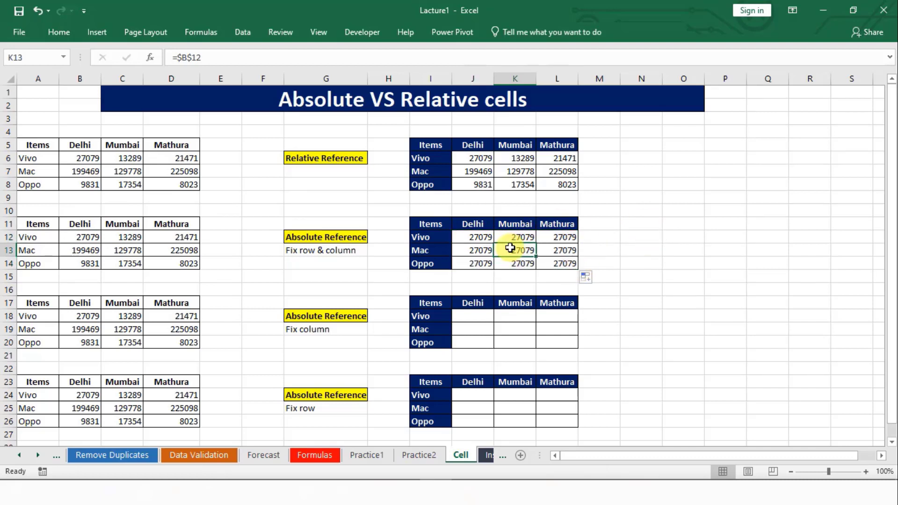
{"action": "left_click", "coordinate": [487, 238]}
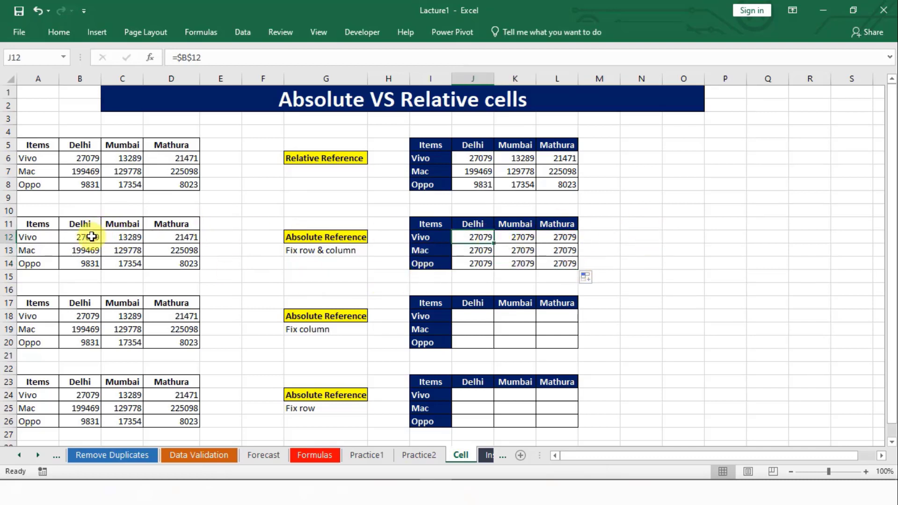
{"action": "left_click", "coordinate": [91, 237]}
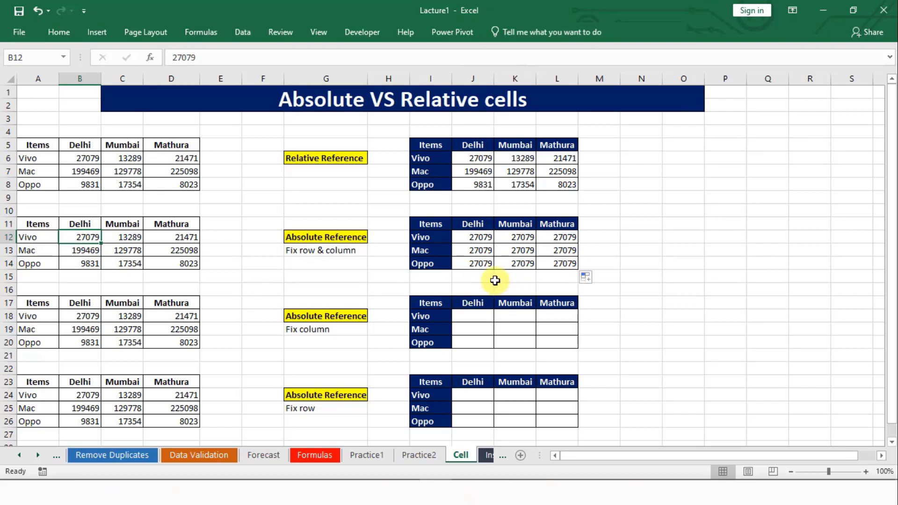
{"action": "left_click", "coordinate": [478, 238]}
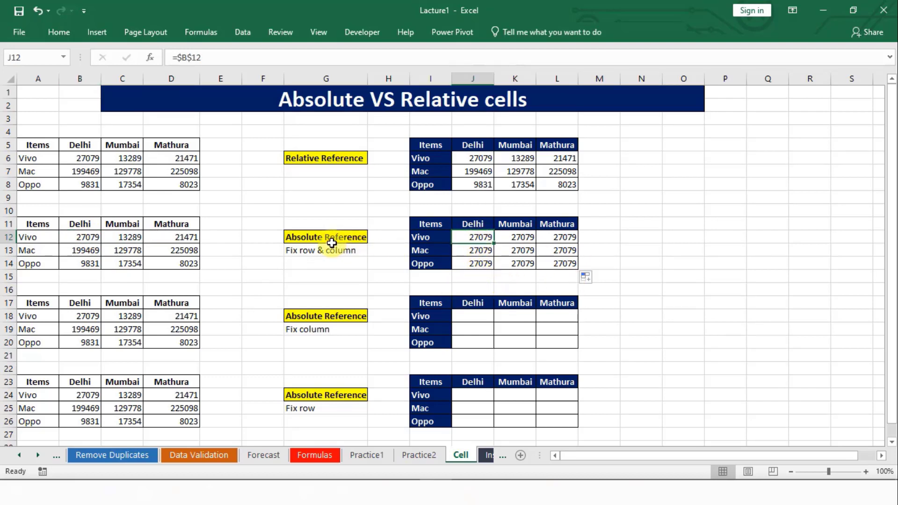
{"action": "left_click", "coordinate": [187, 57]}
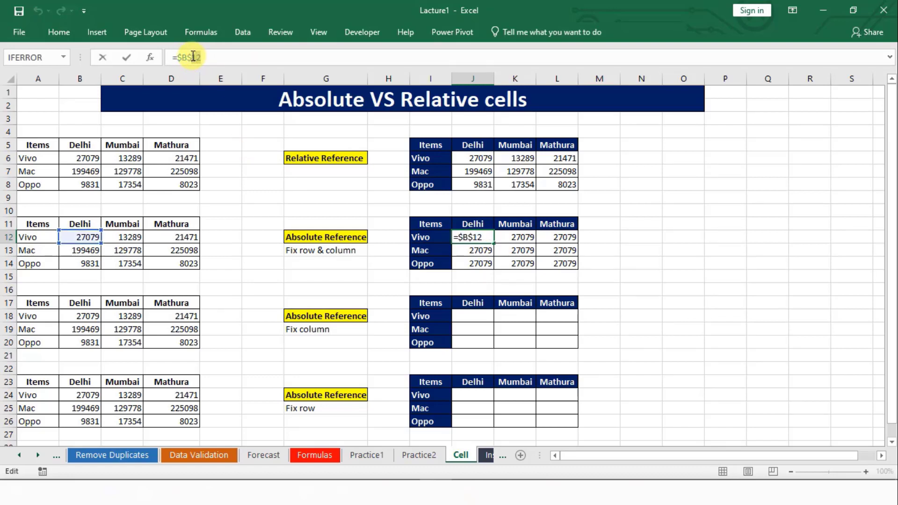
{"action": "left_click", "coordinate": [403, 279]}
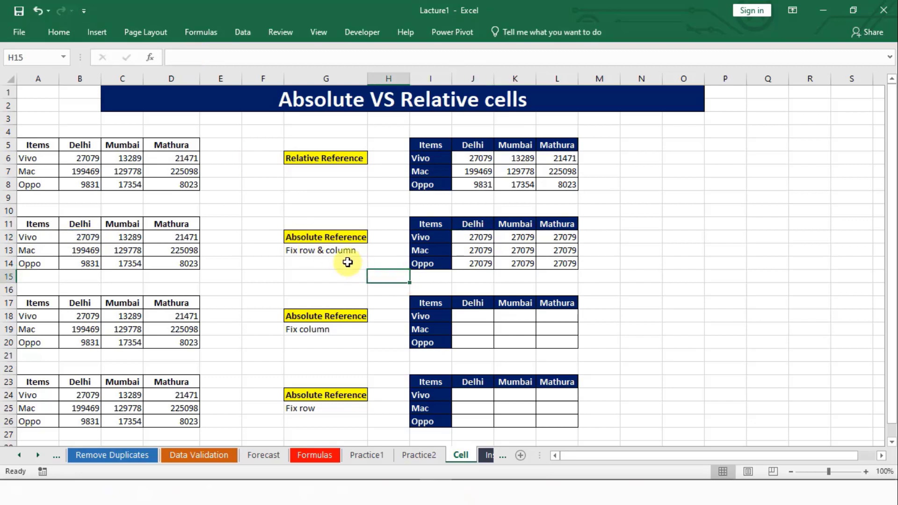
{"action": "left_click", "coordinate": [320, 256]}
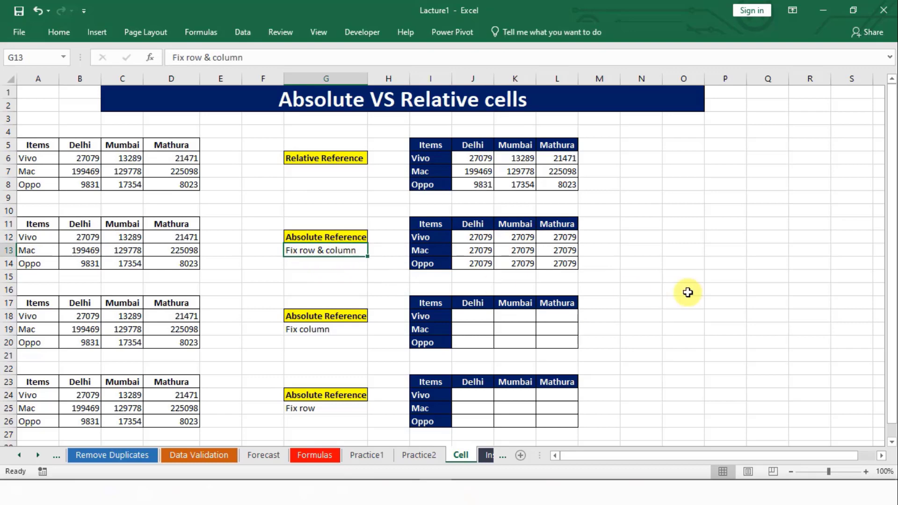
Step: Enter =B$18 in J18 of the Fix column table and fill it across J18:L20
{"action": "scroll", "coordinate": [688, 292], "scroll_direction": "down", "scroll_amount": 1}
{"action": "left_click", "coordinate": [486, 276]}
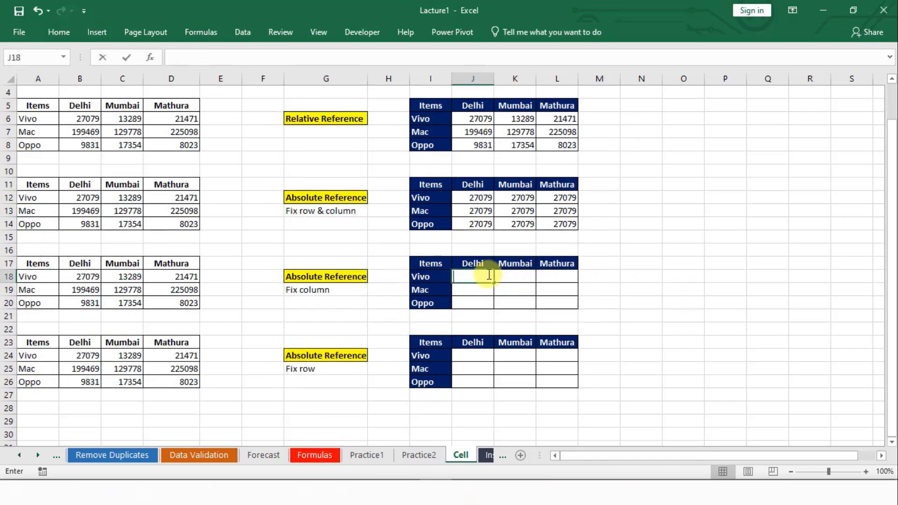
{"action": "type", "text": "="}
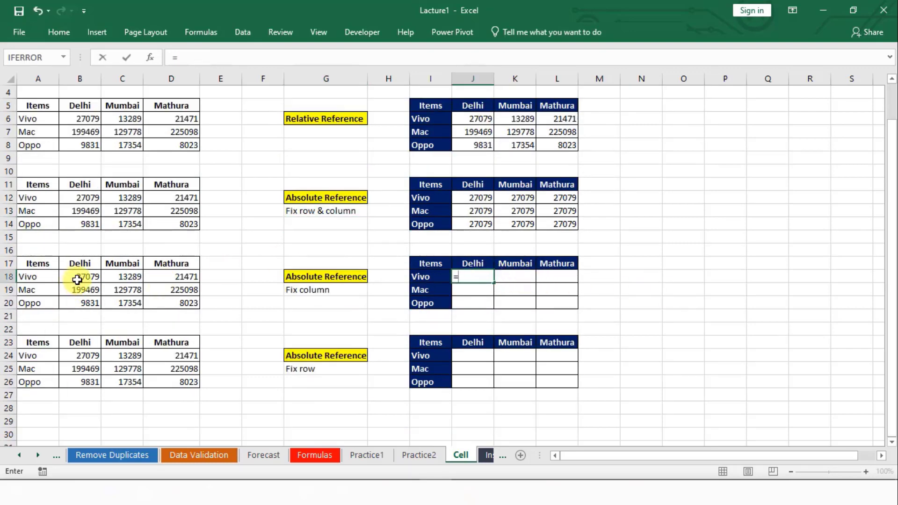
{"action": "left_click", "coordinate": [77, 278]}
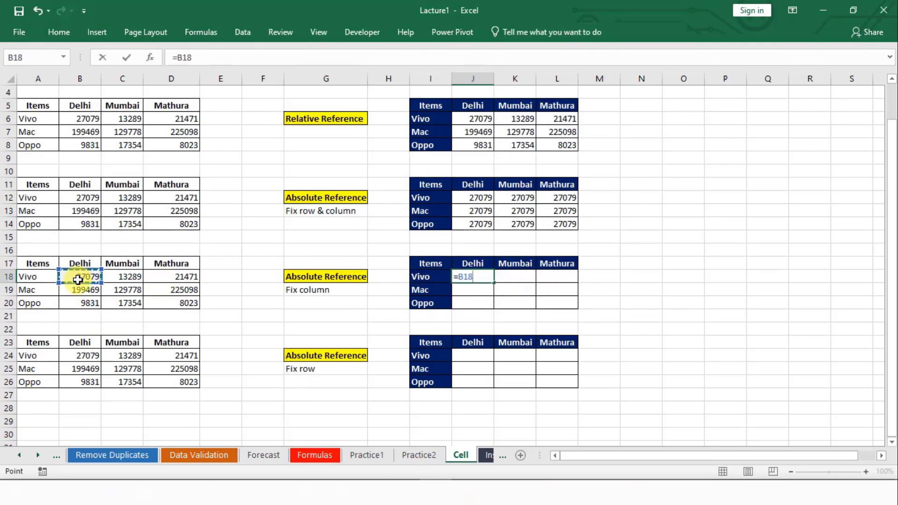
{"action": "left_click", "coordinate": [464, 276]}
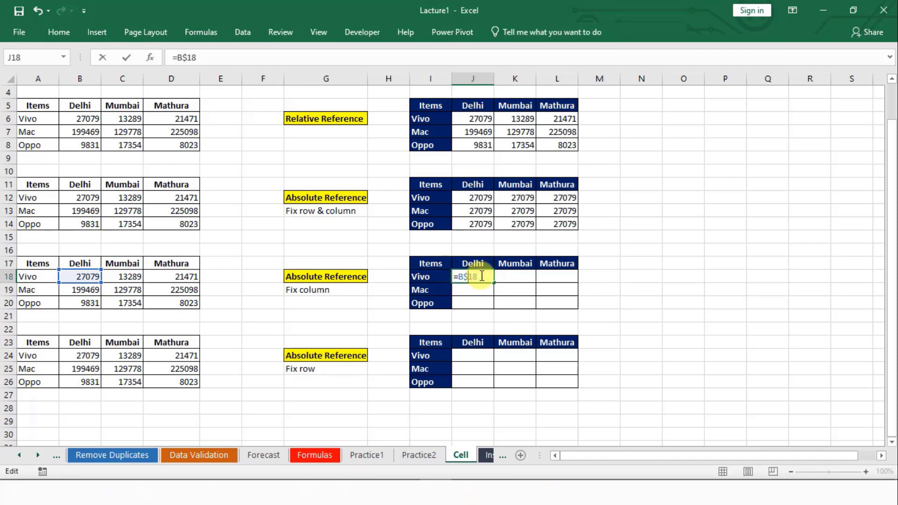
{"action": "key", "text": "Return"}
{"action": "double_click", "coordinate": [480, 276]}
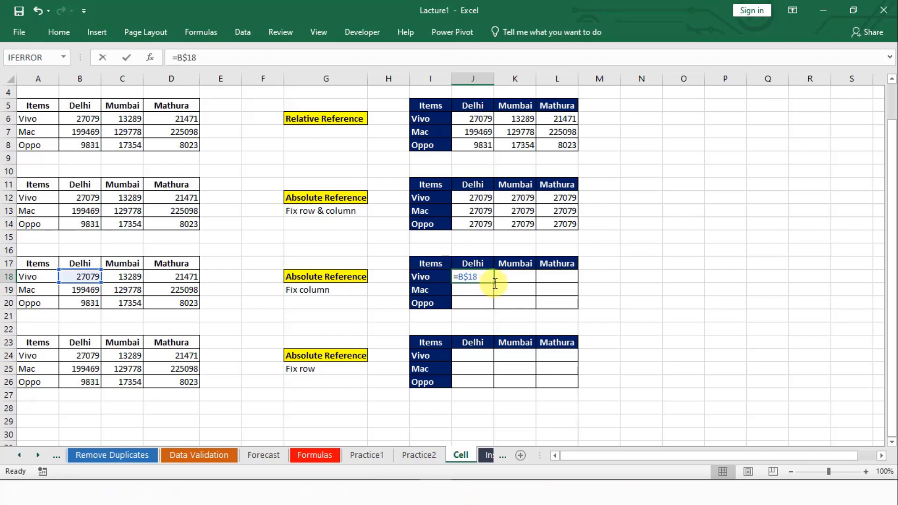
{"action": "left_click", "coordinate": [496, 289]}
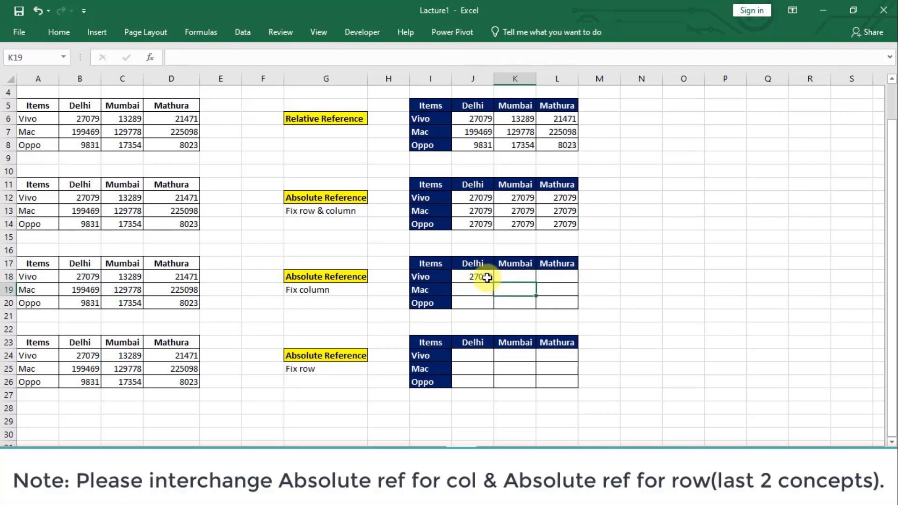
{"action": "left_click", "coordinate": [487, 278]}
{"action": "left_click_drag", "start_coordinate": [494, 283], "coordinate": [574, 304]}
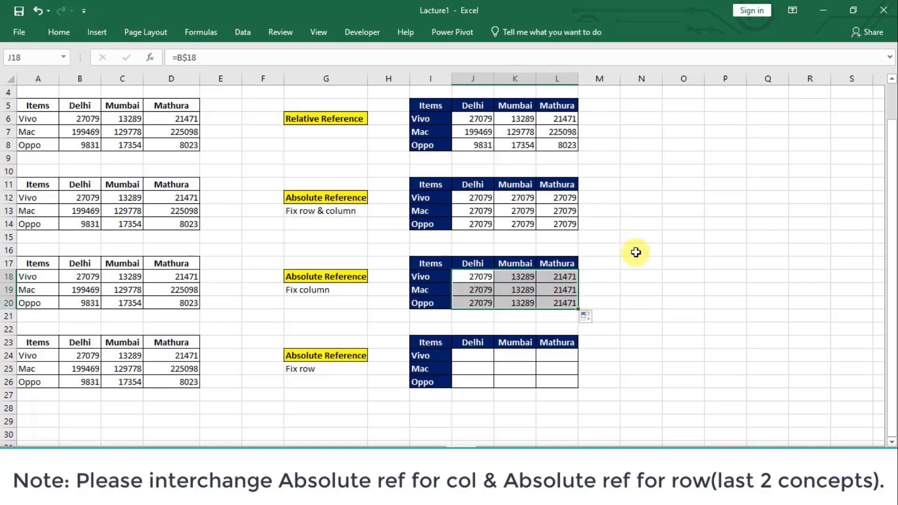
Step: Compare the filled rows of J18:L20 with the source row B18:D18
{"action": "left_click", "coordinate": [636, 251]}
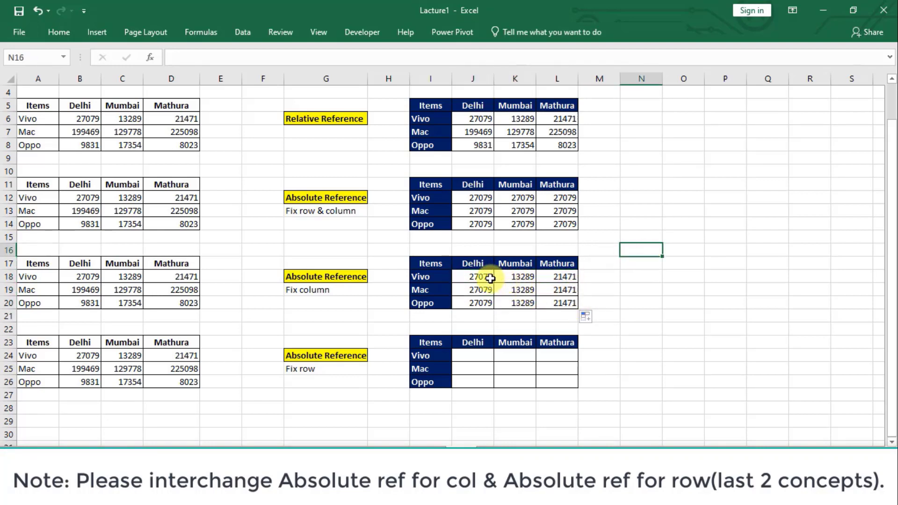
{"action": "left_click_drag", "start_coordinate": [459, 280], "coordinate": [565, 281]}
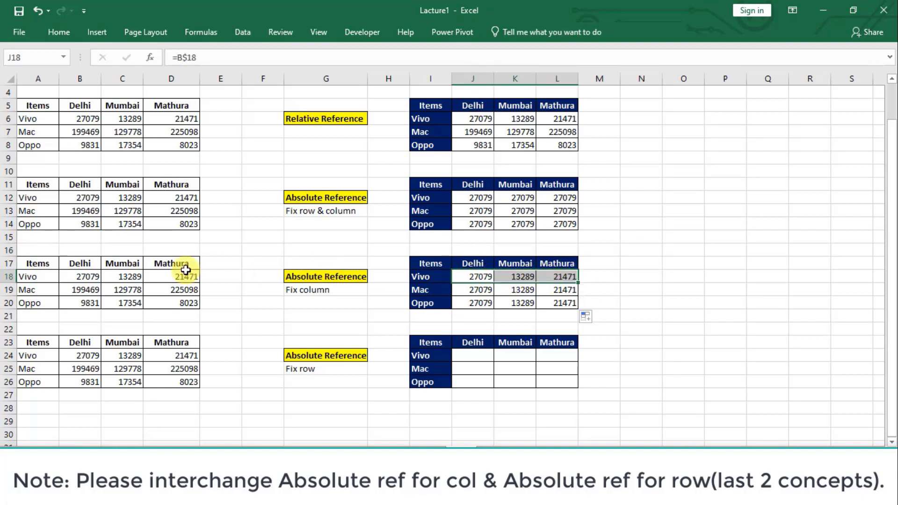
{"action": "left_click_drag", "start_coordinate": [74, 280], "coordinate": [174, 282]}
{"action": "left_click_drag", "start_coordinate": [485, 290], "coordinate": [560, 305]}
{"action": "key", "text": "ctrl+v"}
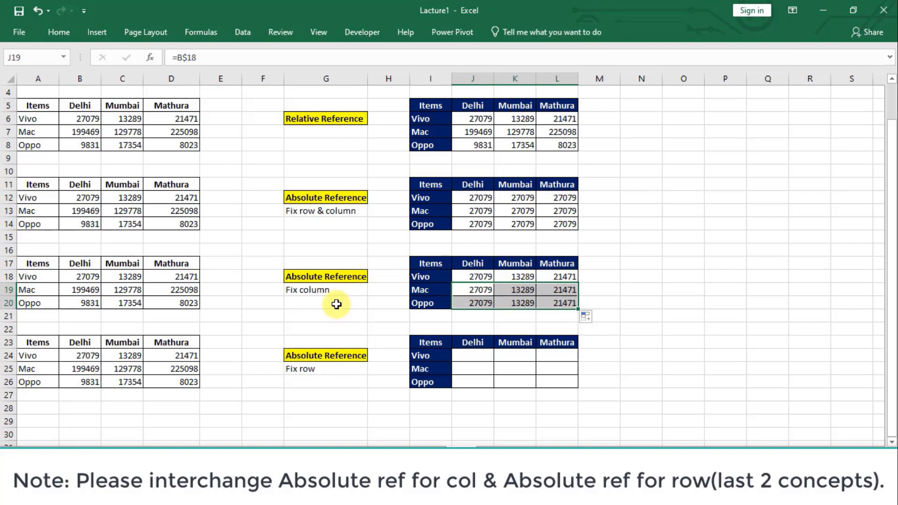
{"action": "left_click", "coordinate": [336, 304]}
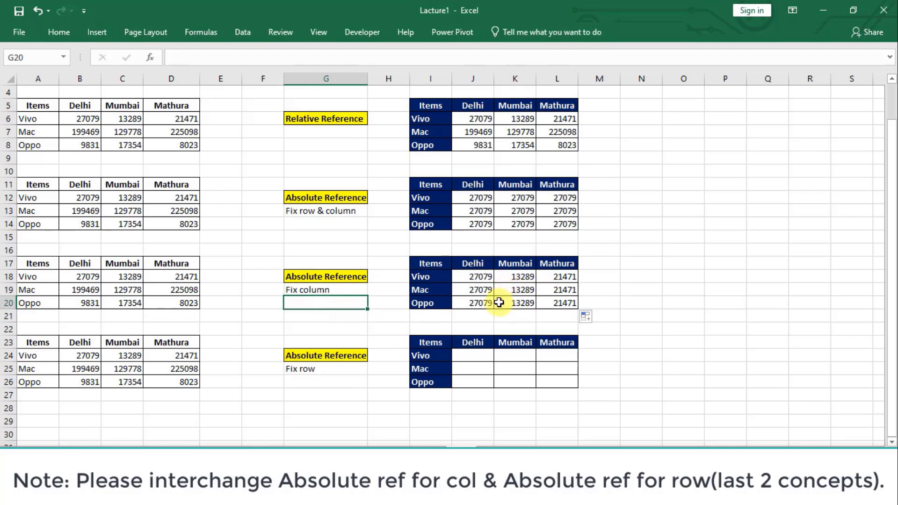
Step: Enter =$B24 in J24 of the Fix row table and fill it across J24:L26
{"action": "left_click", "coordinate": [474, 356]}
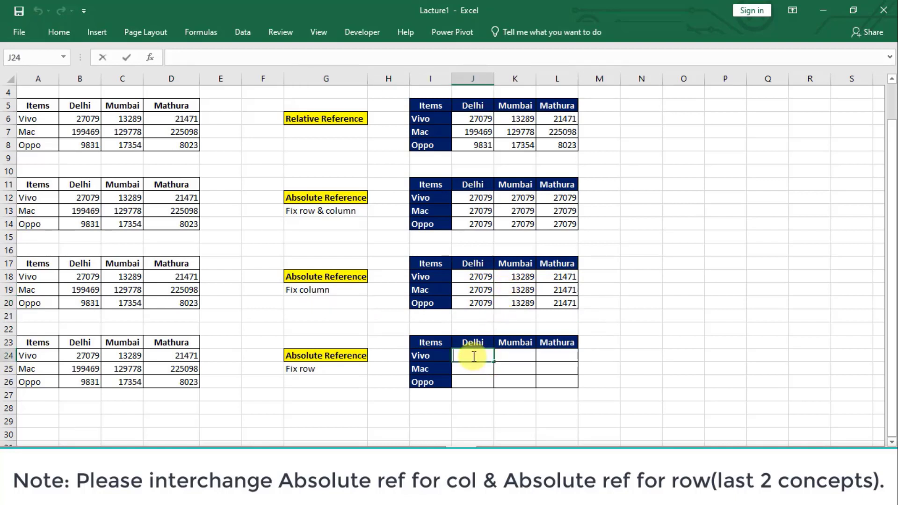
{"action": "type", "text": "="}
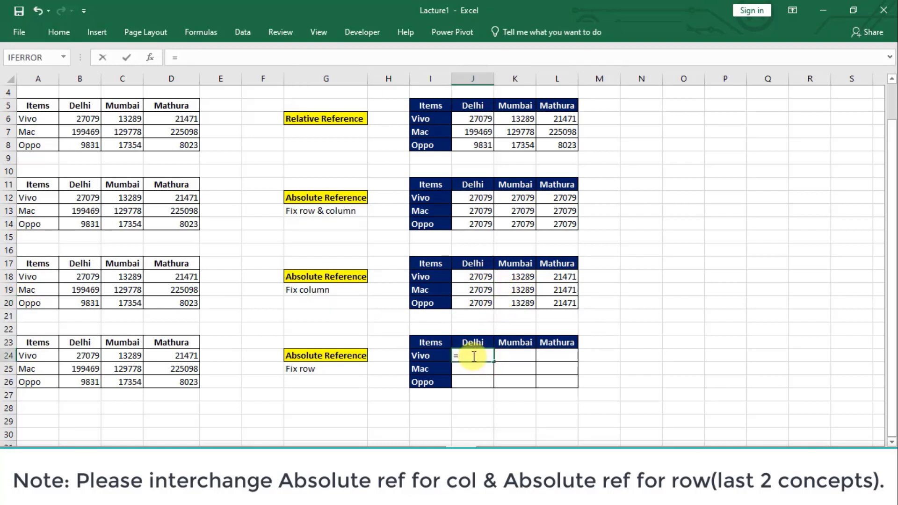
{"action": "left_click", "coordinate": [78, 356]}
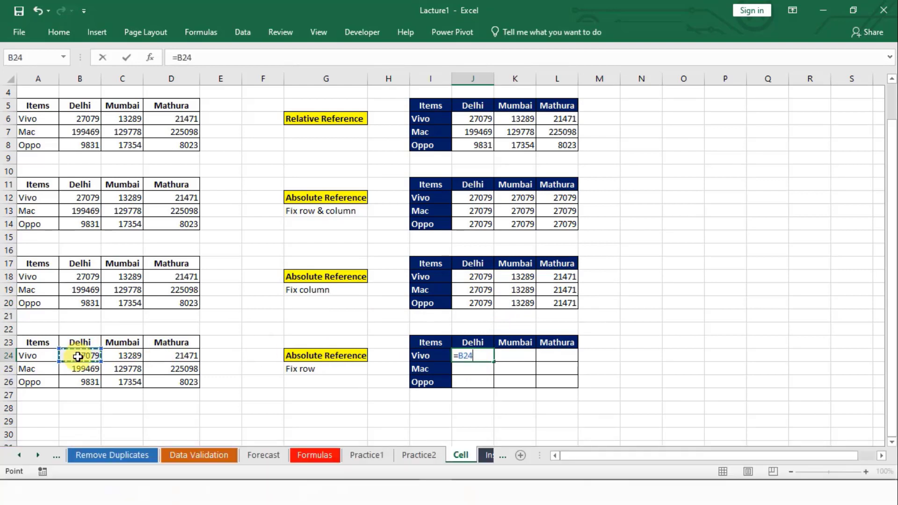
{"action": "key", "text": "Left"}
{"action": "left_click", "coordinate": [78, 356]}
{"action": "left_click", "coordinate": [181, 59]}
{"action": "type", "text": "$"}
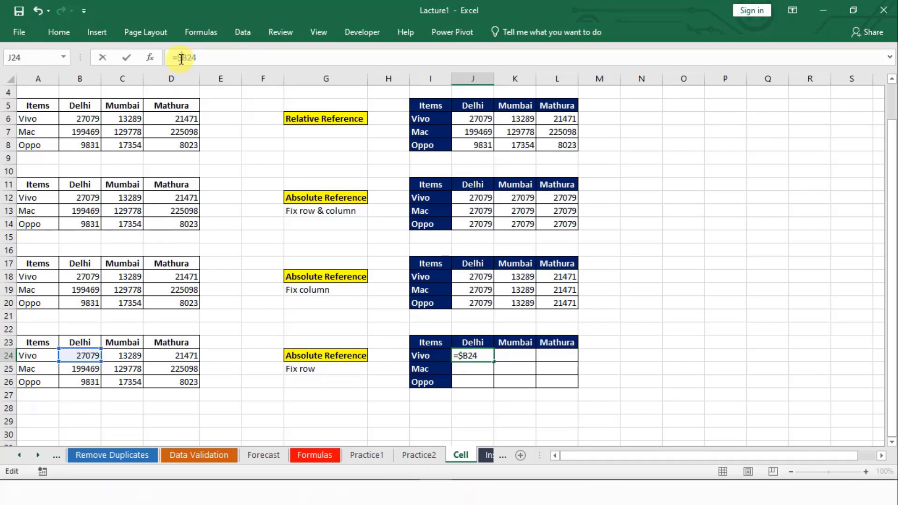
{"action": "key", "text": "Return"}
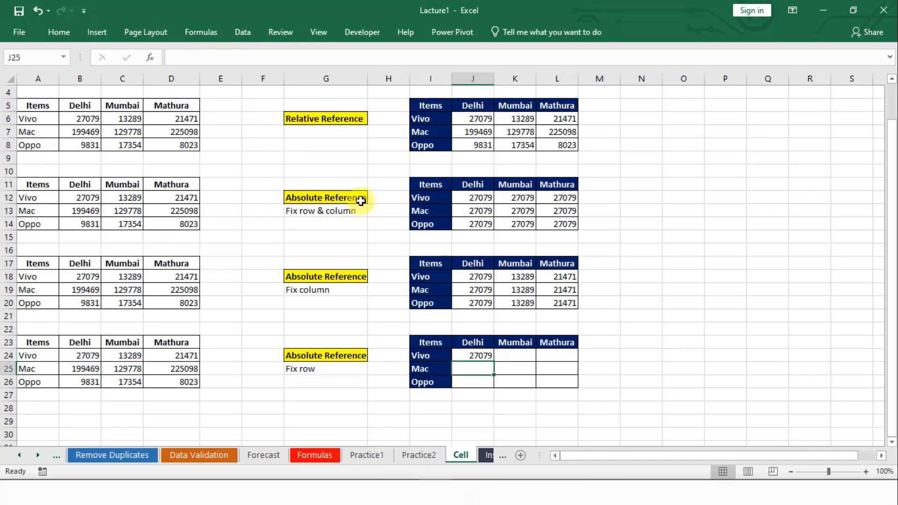
{"action": "left_click", "coordinate": [488, 357]}
{"action": "left_click_drag", "start_coordinate": [494, 362], "coordinate": [580, 388]}
{"action": "left_click_drag", "start_coordinate": [486, 357], "coordinate": [481, 404]}
{"action": "left_click", "coordinate": [767, 289]}
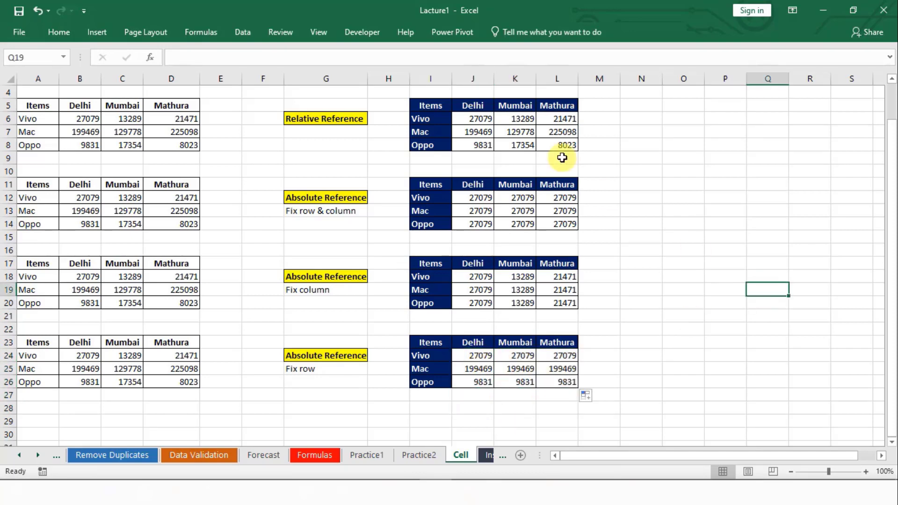
Step: Review the results in J6:L8 of the Relative Reference table
{"action": "scroll", "coordinate": [563, 158], "scroll_direction": "up", "scroll_amount": 1}
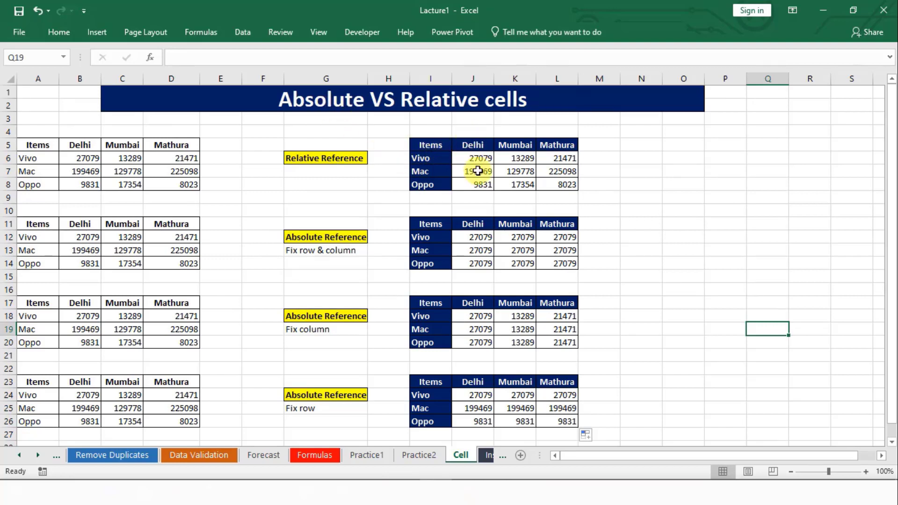
{"action": "left_click_drag", "start_coordinate": [476, 158], "coordinate": [564, 185]}
{"action": "left_click", "coordinate": [632, 180]}
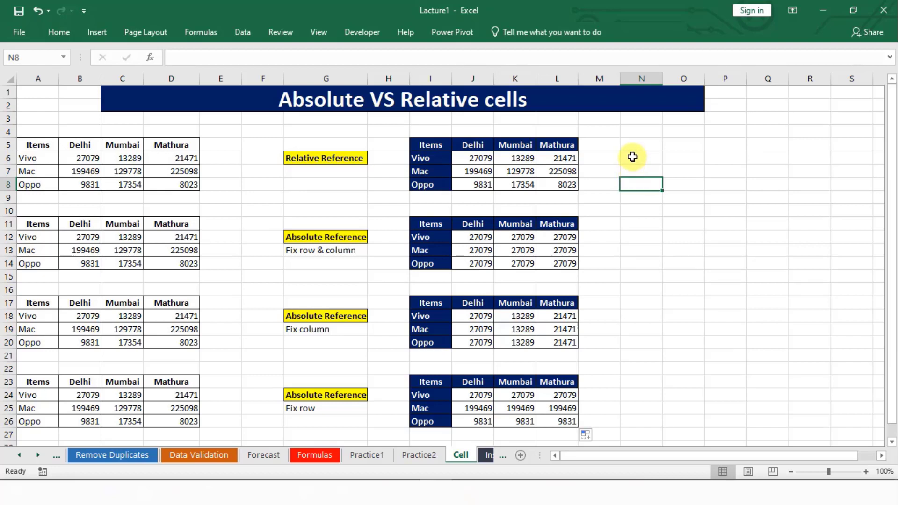
{"action": "left_click", "coordinate": [633, 155]}
{"action": "left_click_drag", "start_coordinate": [632, 146], "coordinate": [635, 187]}
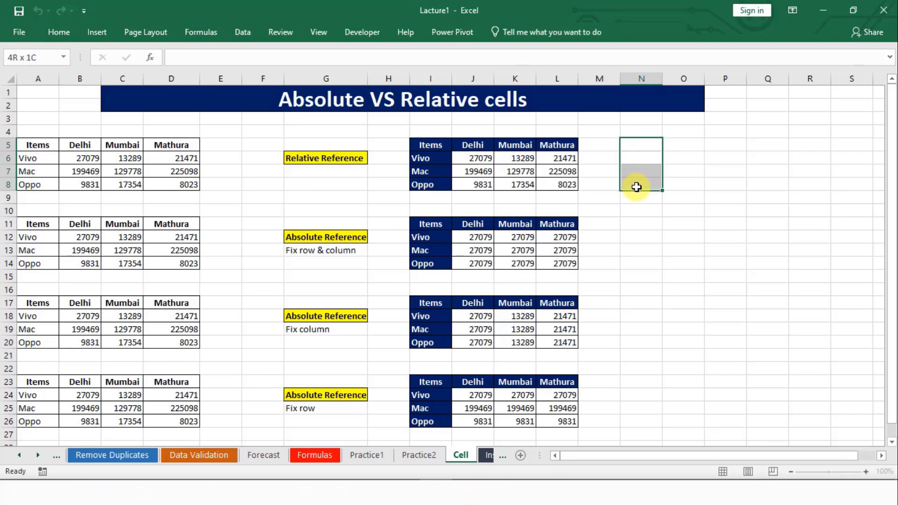
{"action": "left_click_drag", "start_coordinate": [474, 160], "coordinate": [567, 183]}
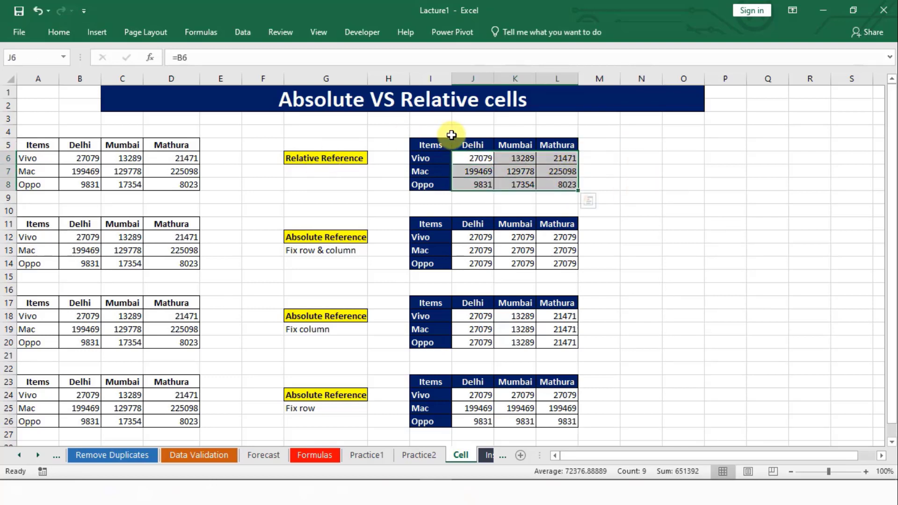